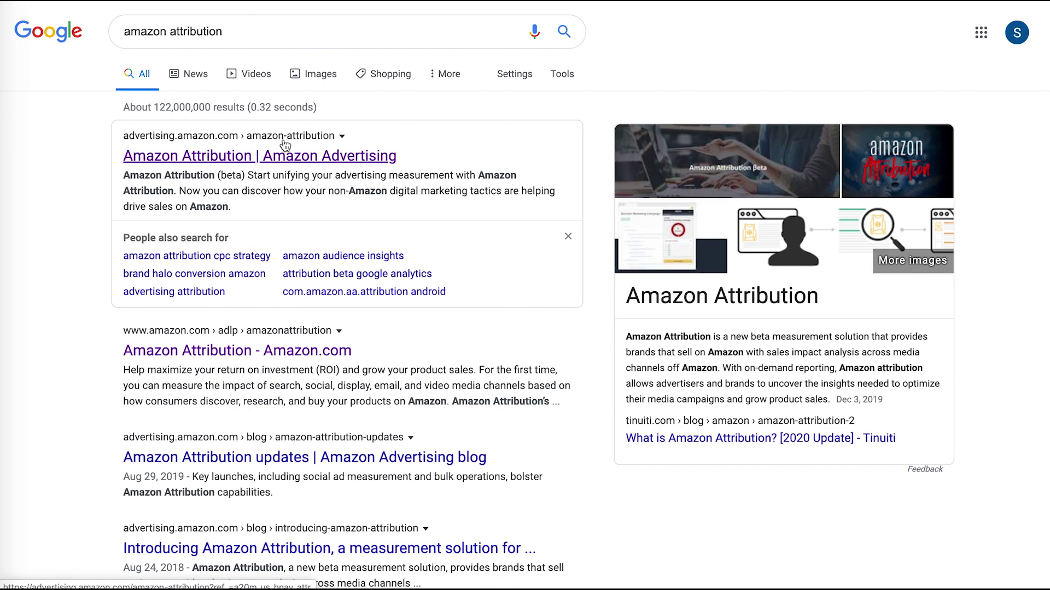
- Open the 'Amazon Attribution | Amazon Advertising' result from Google Search
click(312, 159)
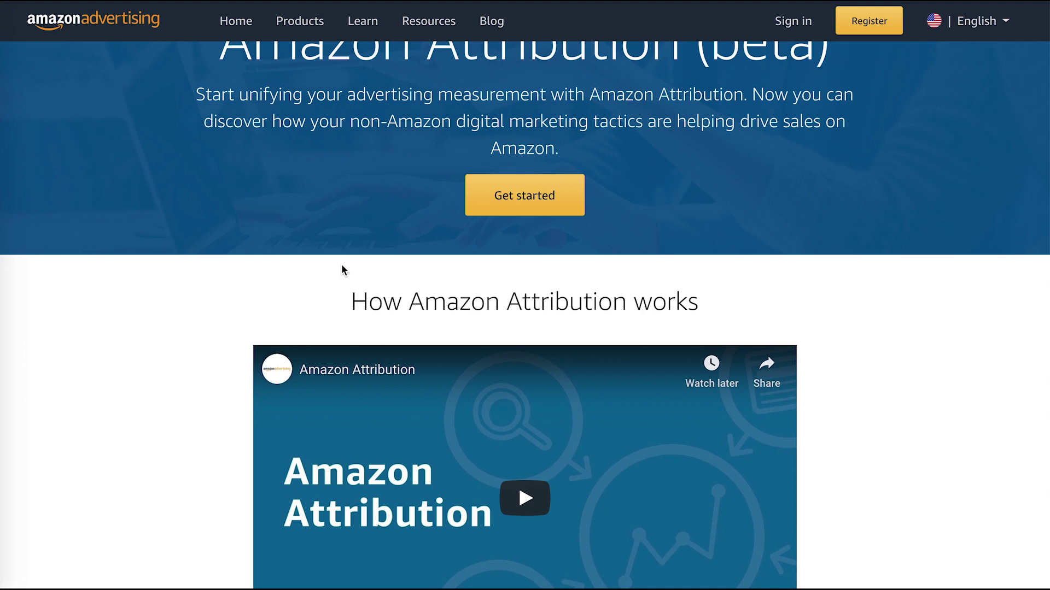
scroll(192, 330, down, 5)
scroll(192, 330, down, 2)
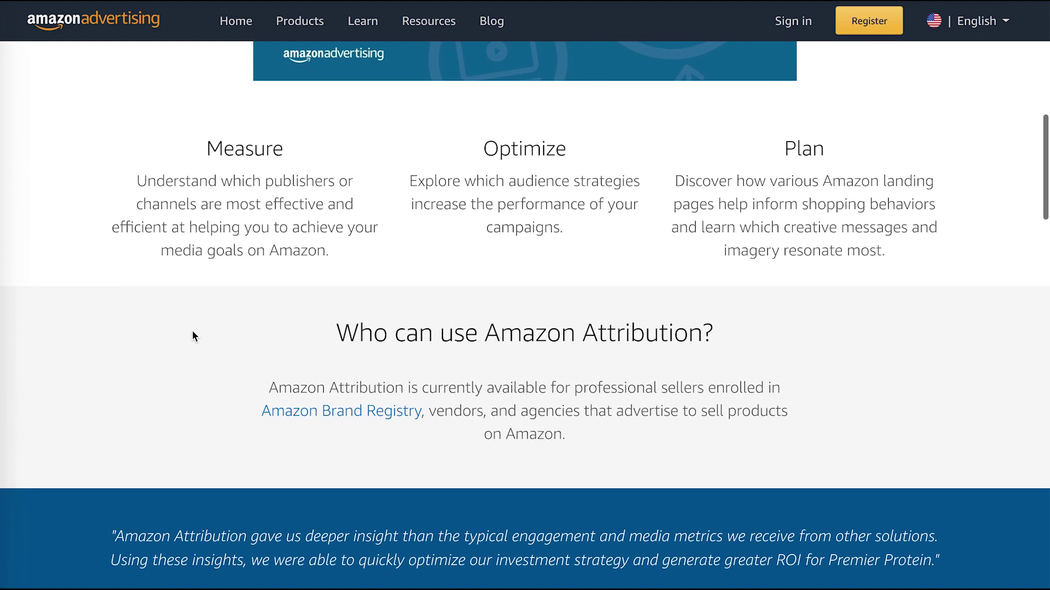
scroll(192, 330, down, 2)
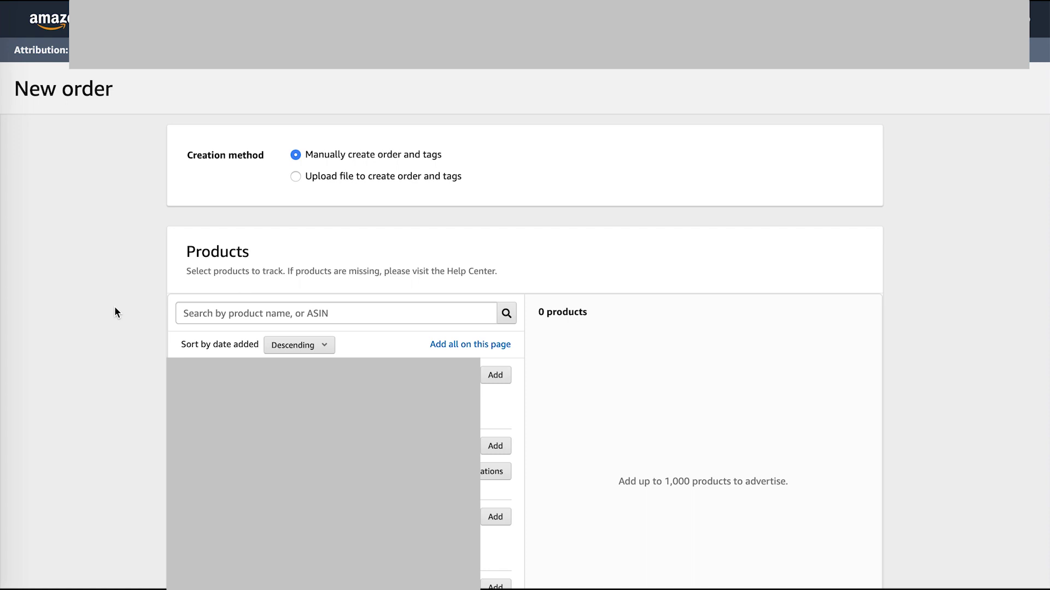
scroll(246, 258, down, 5)
- Begin entering 'Protein Powder' in the Name field under Order settings
click(317, 374)
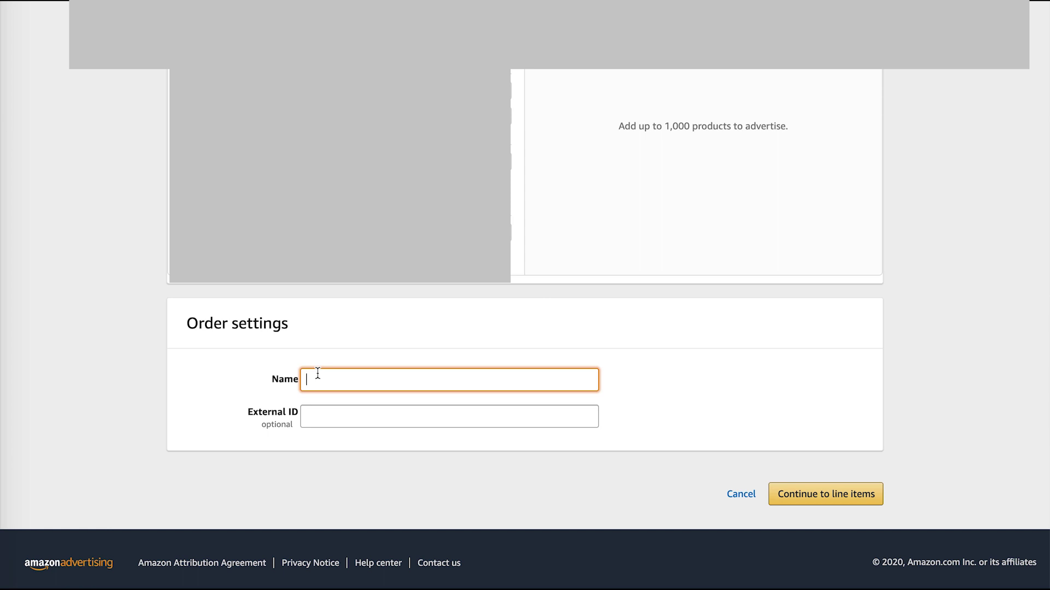
text(Prote)
text(in Powder - Facebook Ads)
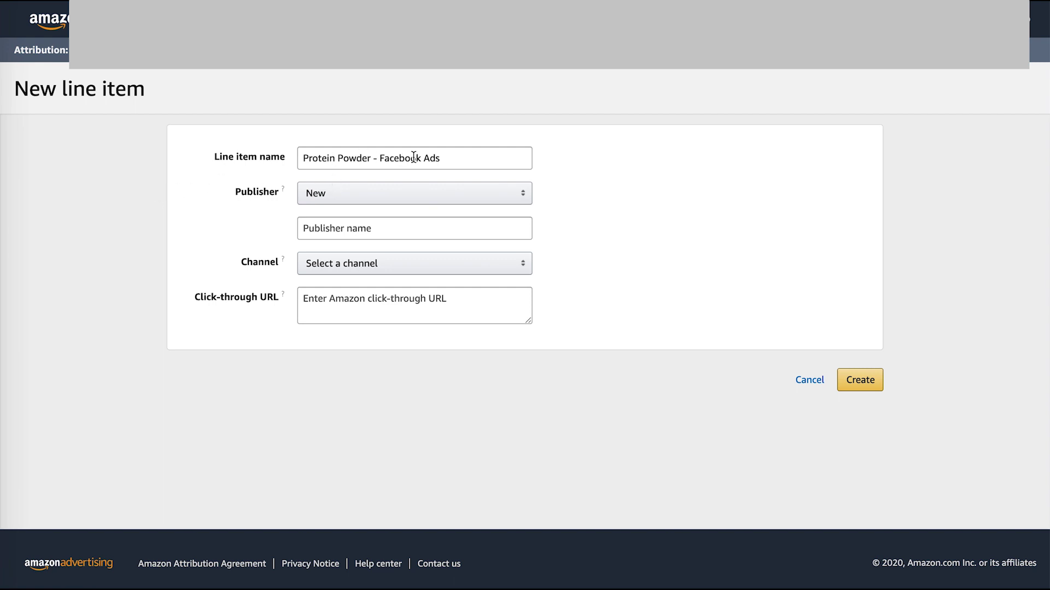
- Trim the line item name to 'Protein Powder - Facebook Ads' and choose Facebook as publisher
click(445, 158)
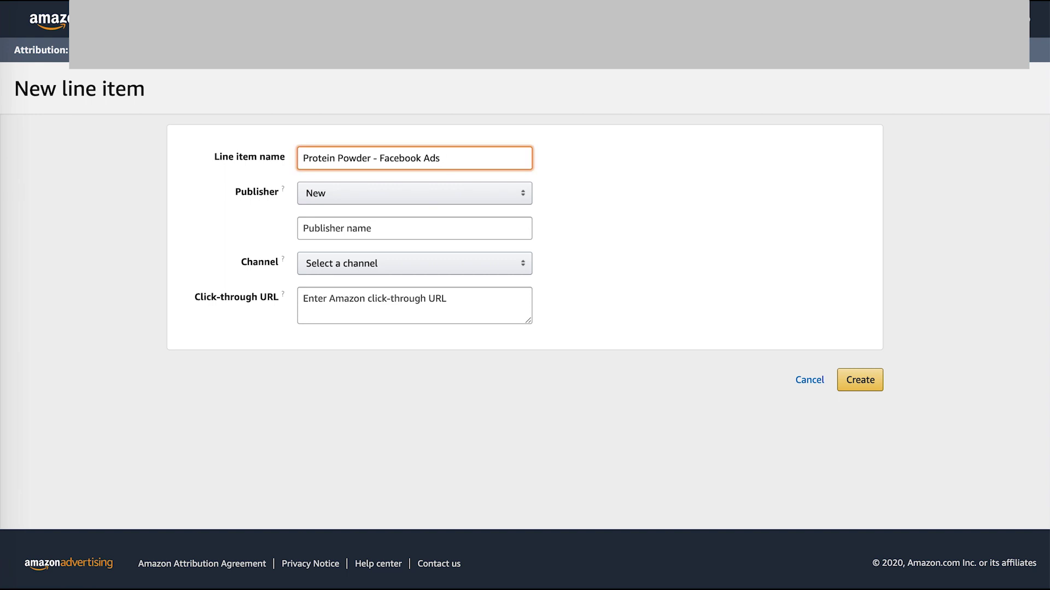
text(Video Ad )
text(1)
key(BackSpace)
key(BackSpace)
key(BackSpace)
key(BackSpace)
key(BackSpace)
key(BackSpace)
key(BackSpace)
key(BackSpace)
click(335, 195)
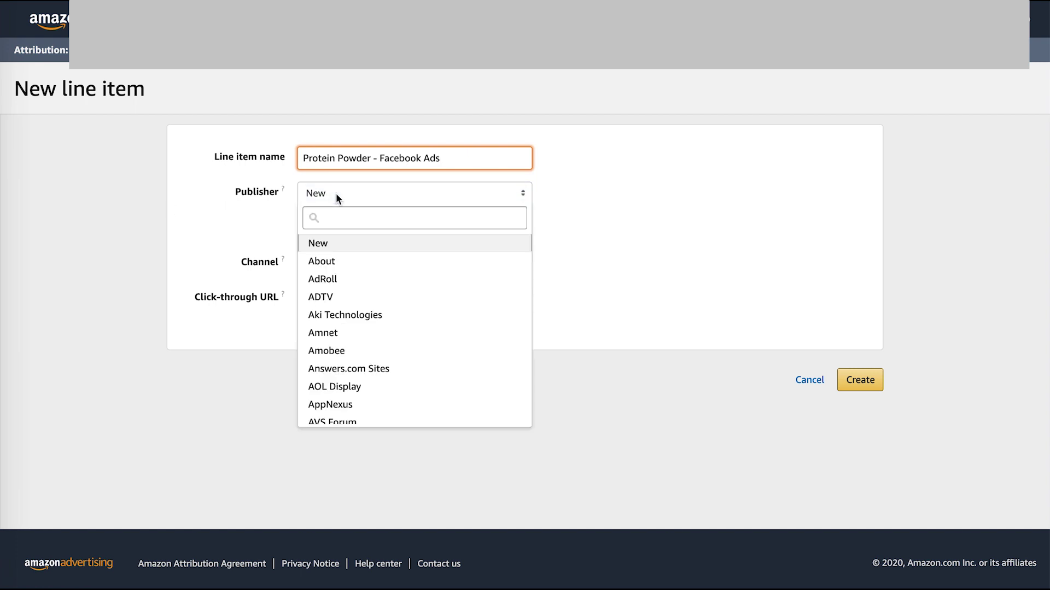
scroll(375, 271, down, 3)
scroll(375, 272, down, 1)
scroll(374, 272, down, 2)
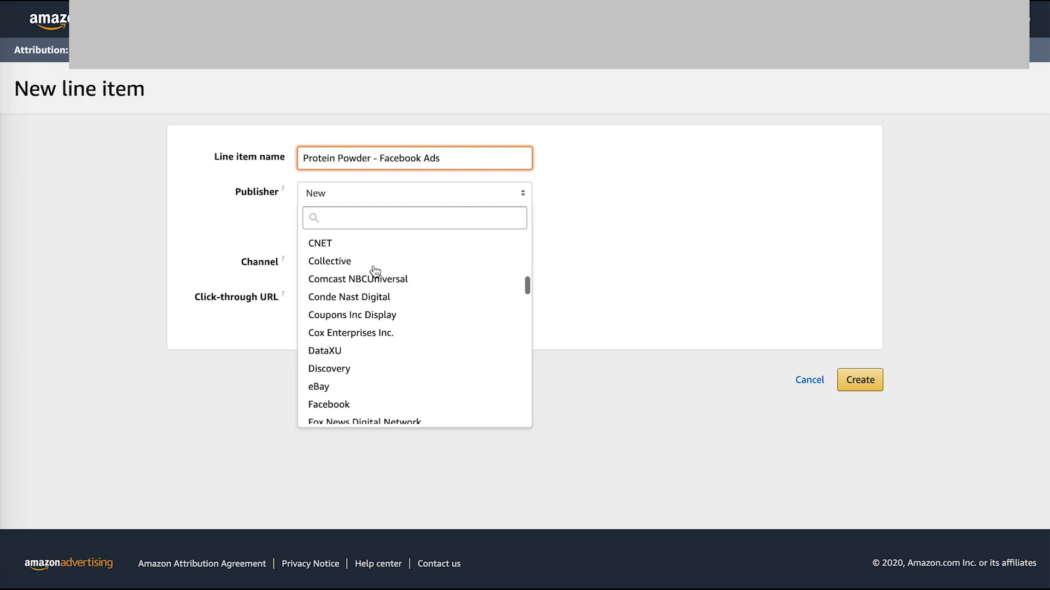
scroll(374, 272, down, 2)
scroll(375, 271, up, 3)
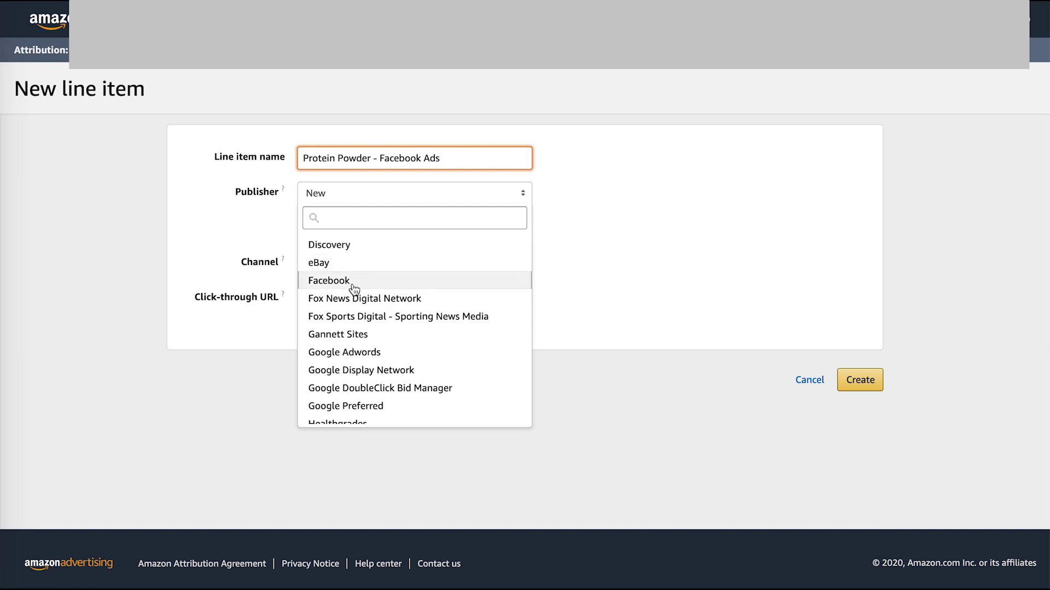
click(353, 281)
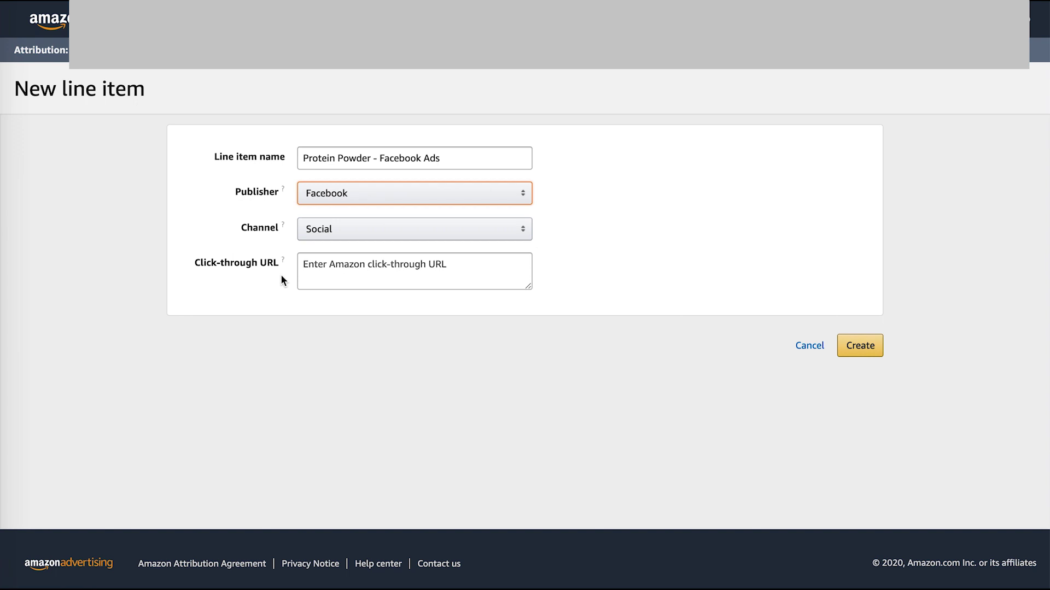
- Paste the Amazon protein powder product URL as the click-through URL and create the line item
click(293, 345)
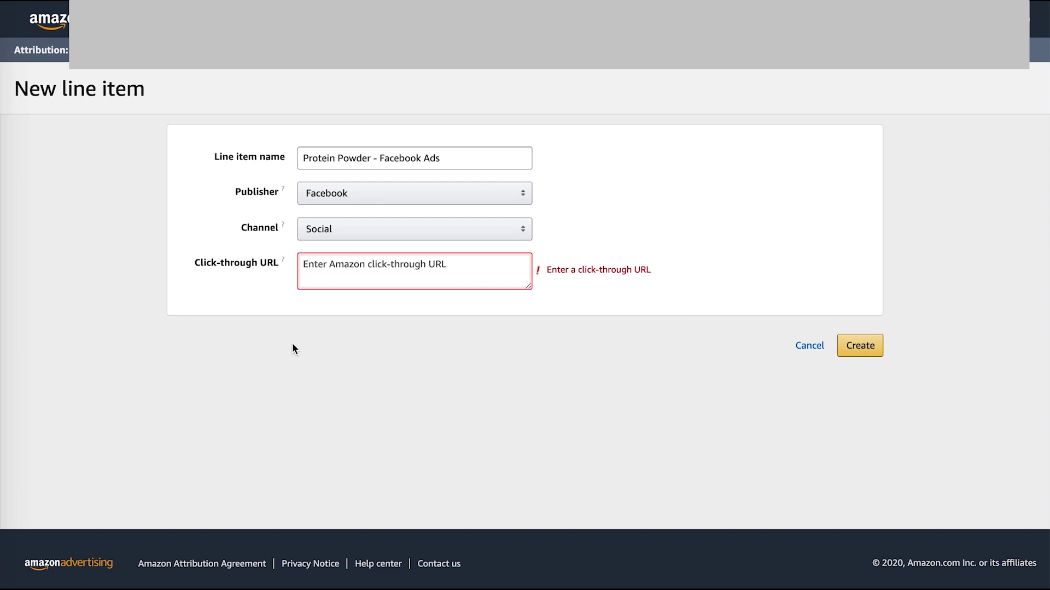
click(330, 273)
text(https://www.amazon.com/Orgain-Organic-Protein-Powder-Vanilla/dp/B00J074W7Q)
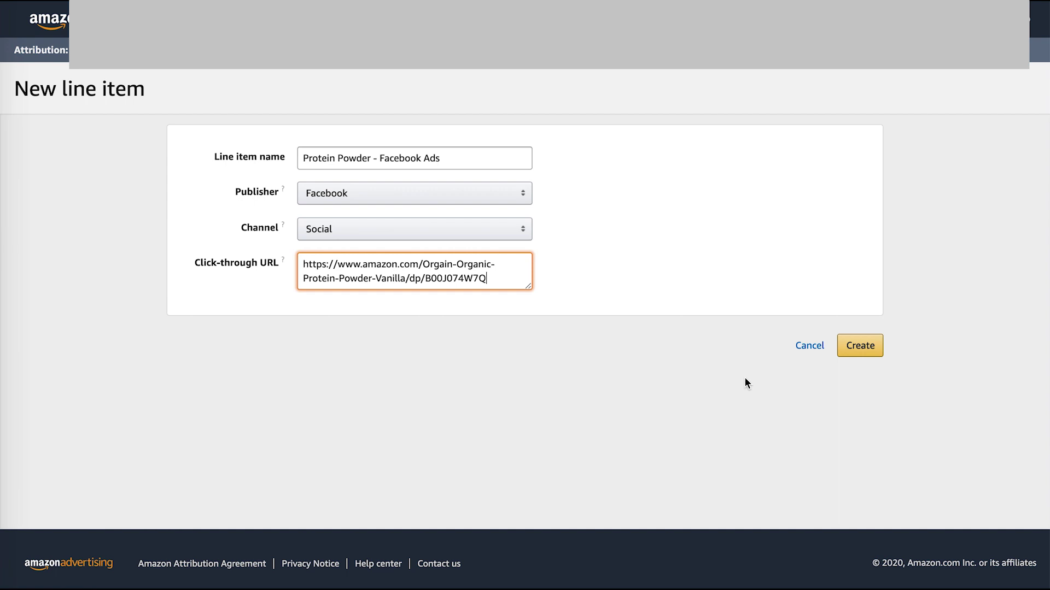
click(871, 354)
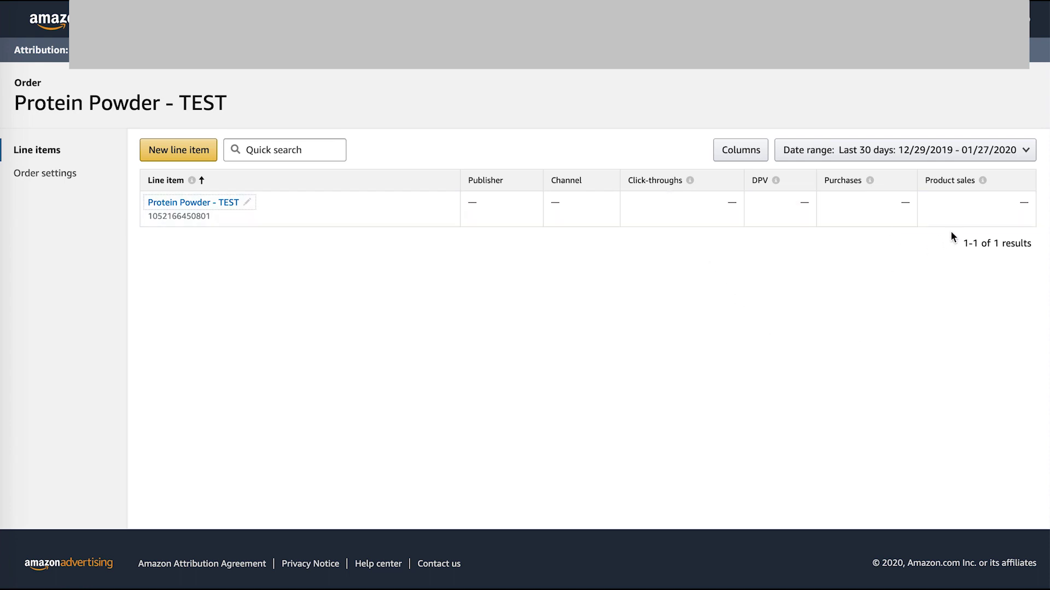
- Check the ATC metric's definition, tick ATC in Customize columns, and apply
click(740, 149)
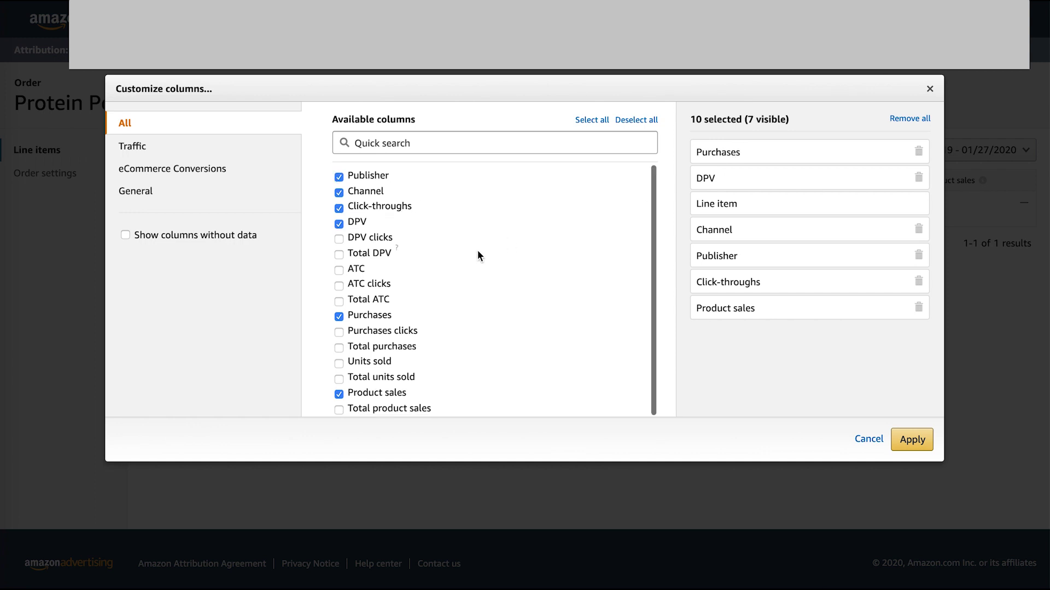
click(361, 267)
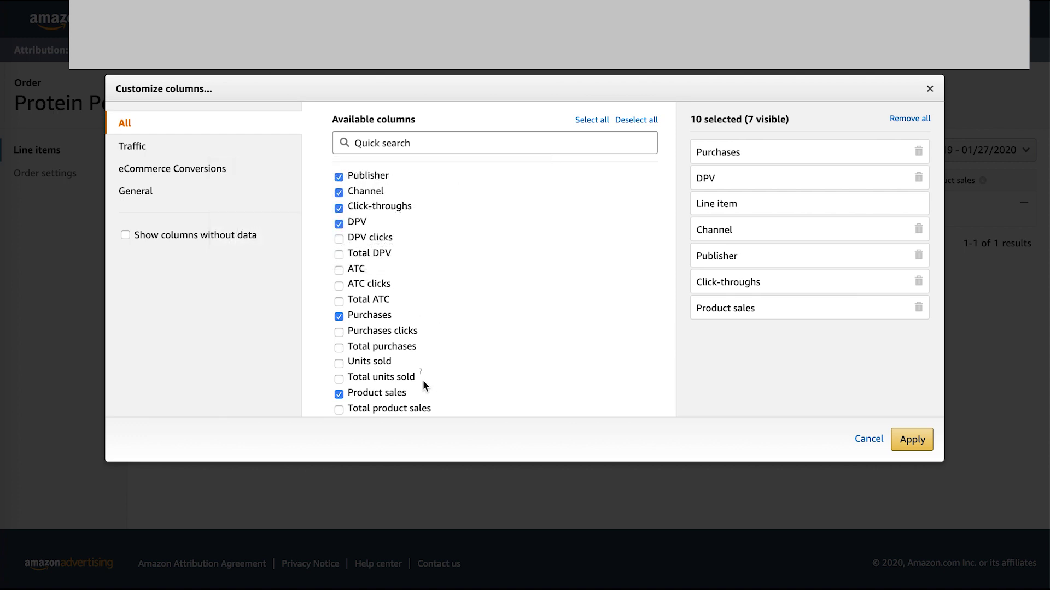
click(339, 270)
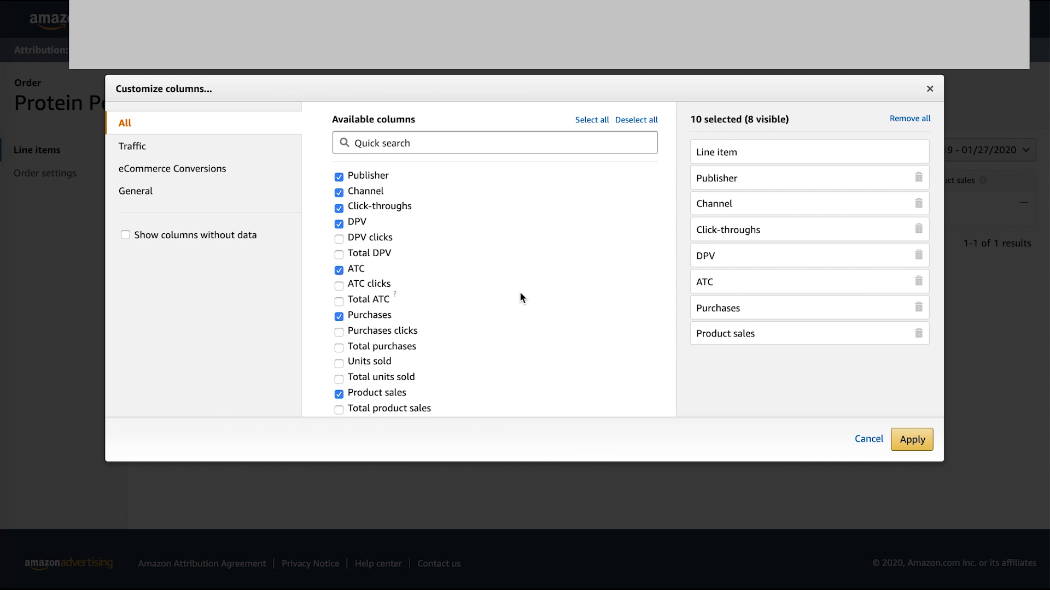
click(910, 440)
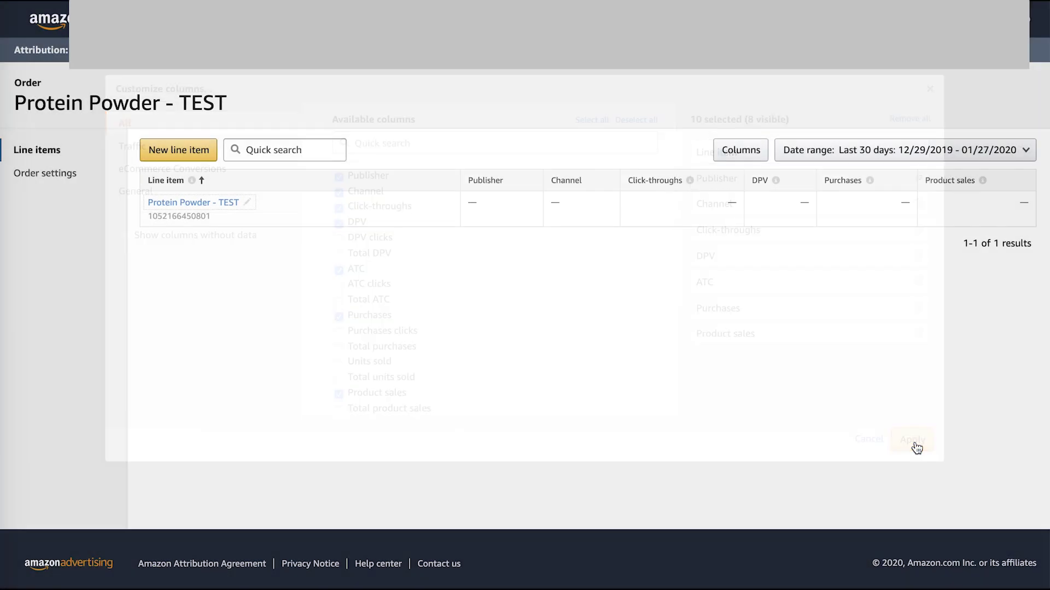